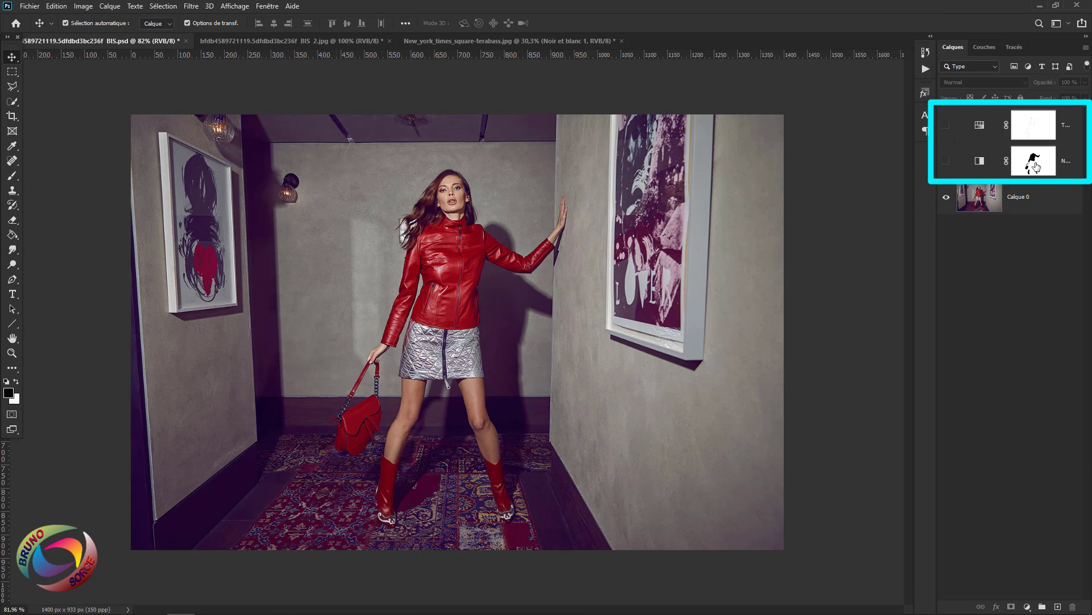
# - Add a Black & White adjustment layer directly above Calque 0 and set its reds to 34
pyautogui.click(1045, 199)
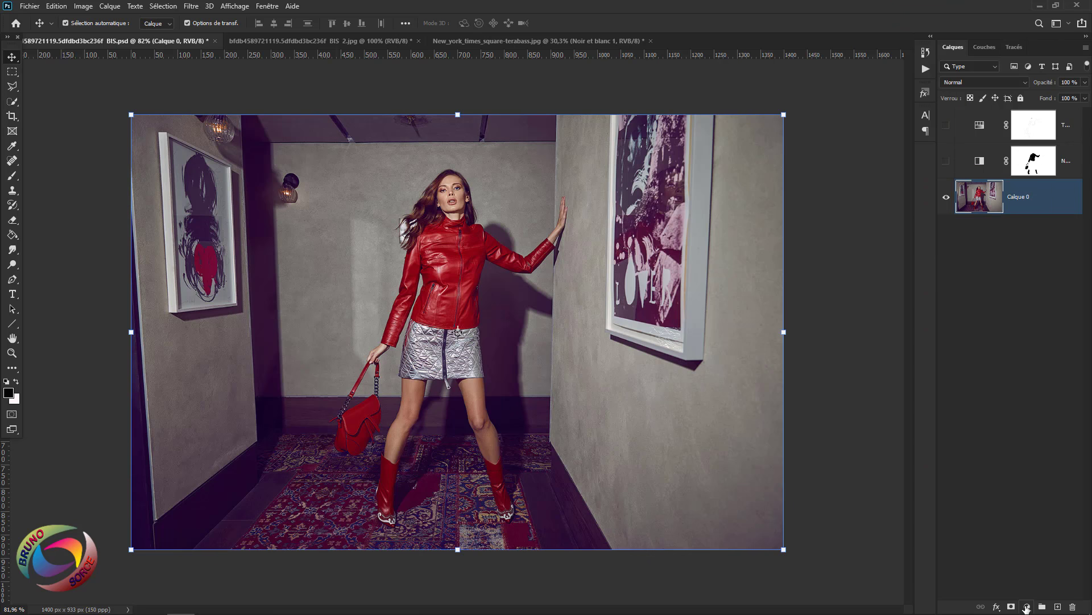
pyautogui.click(1027, 607)
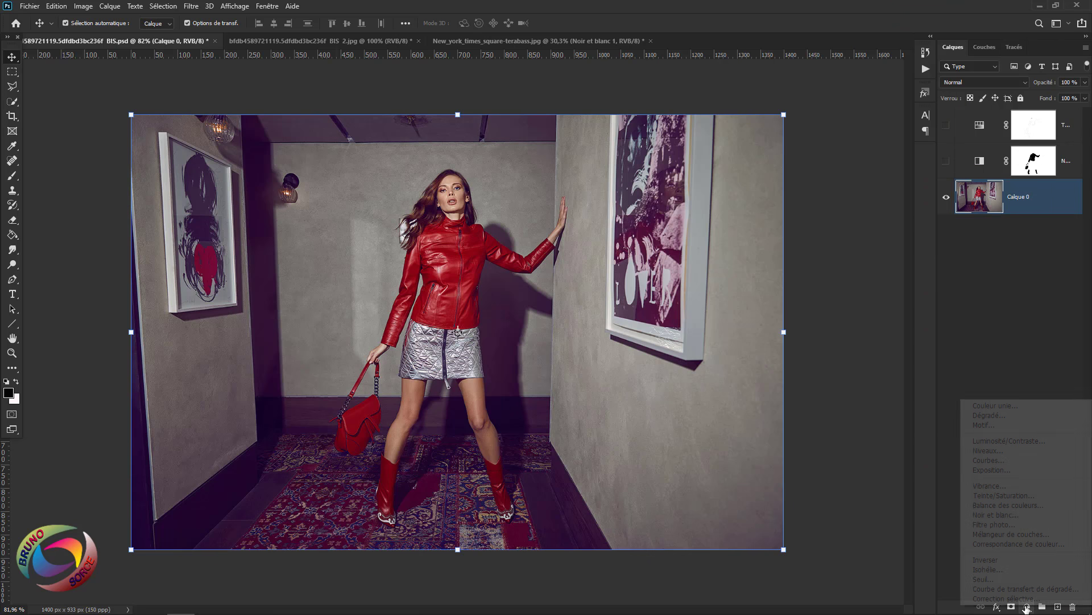
pyautogui.click(986, 516)
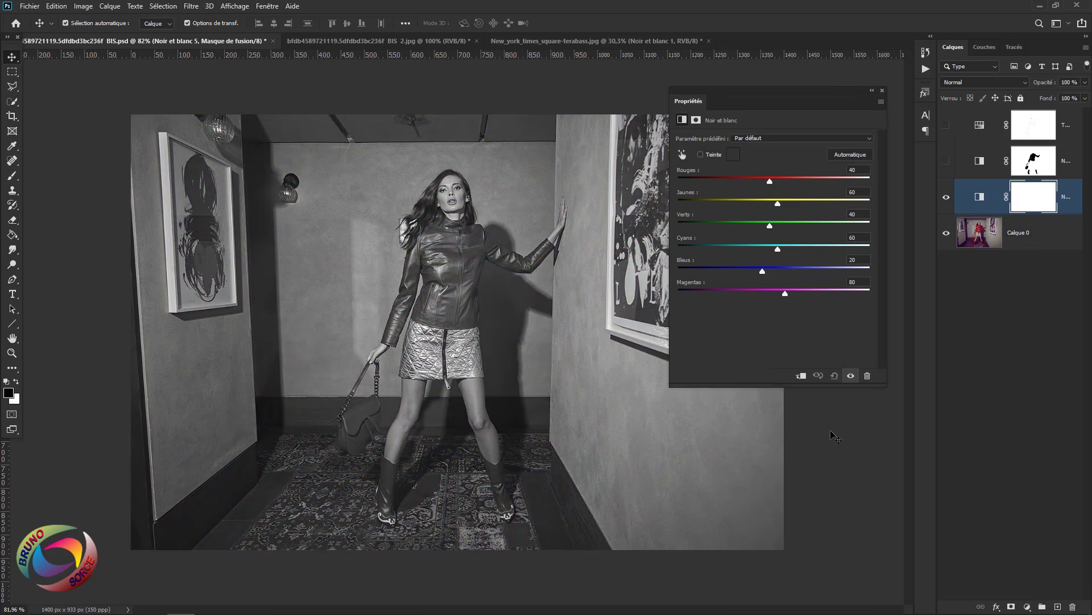
pyautogui.moveTo(770, 181); pyautogui.dragTo(768, 181)
pyautogui.click(883, 91)
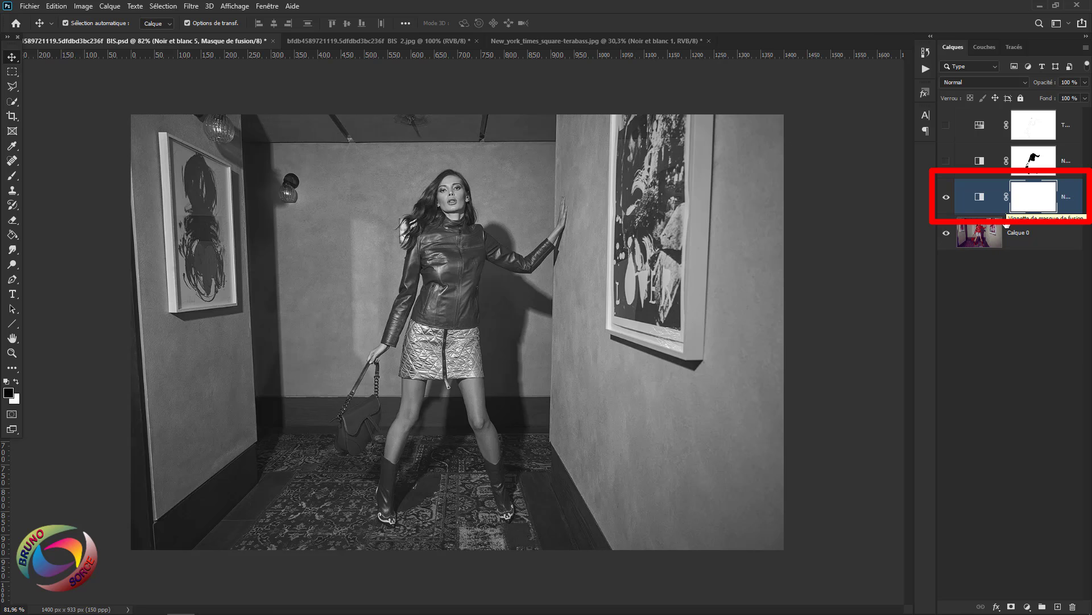
# - Reopen the new Black & White adjustment's settings to review its colour values, and close them again
pyautogui.click(980, 196)
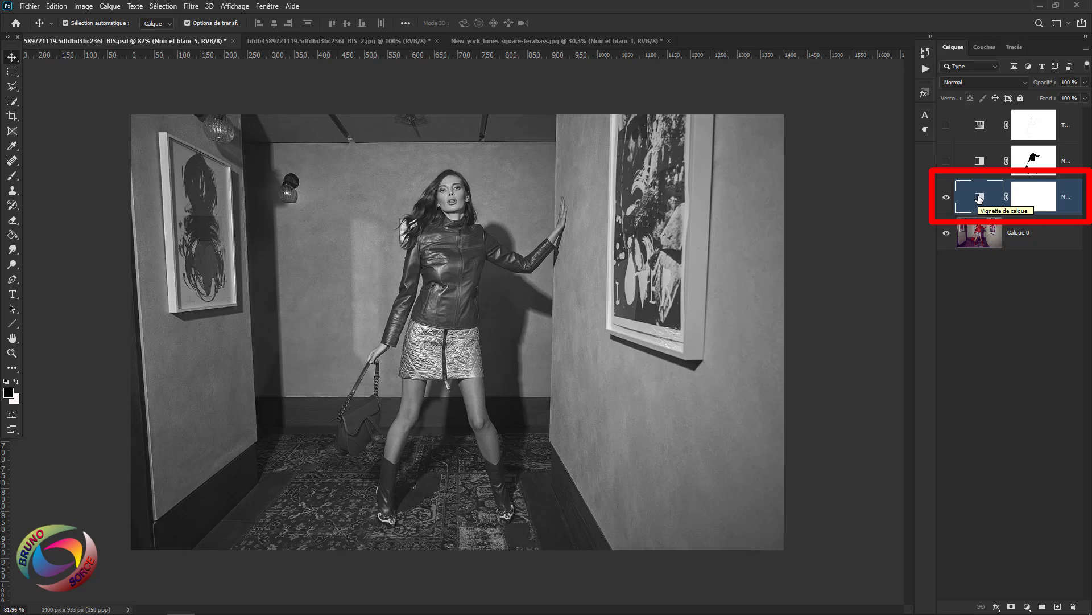
pyautogui.doubleClick(980, 197)
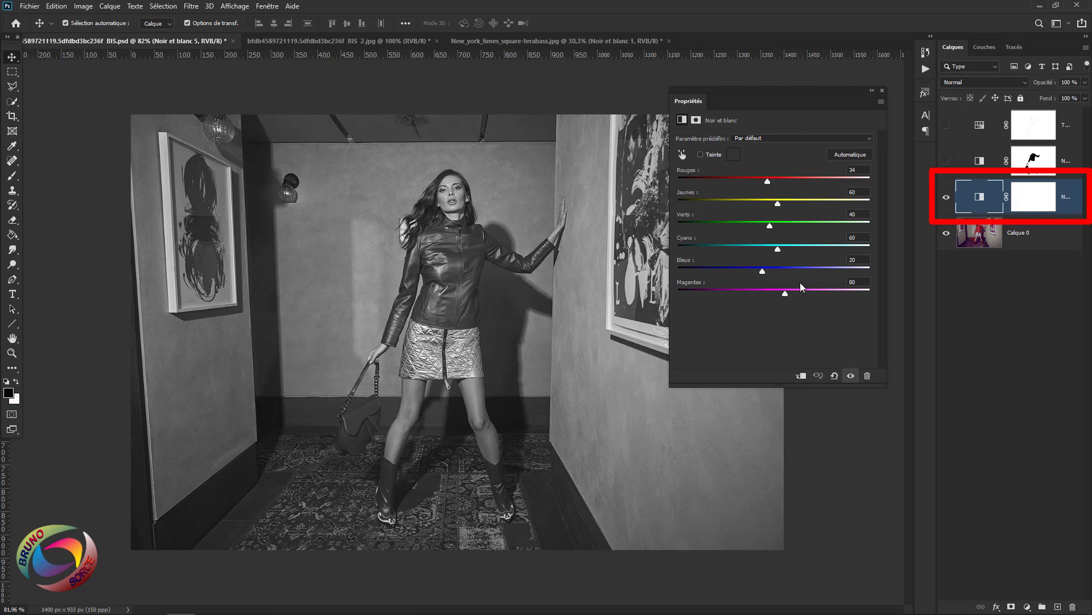
pyautogui.click(882, 90)
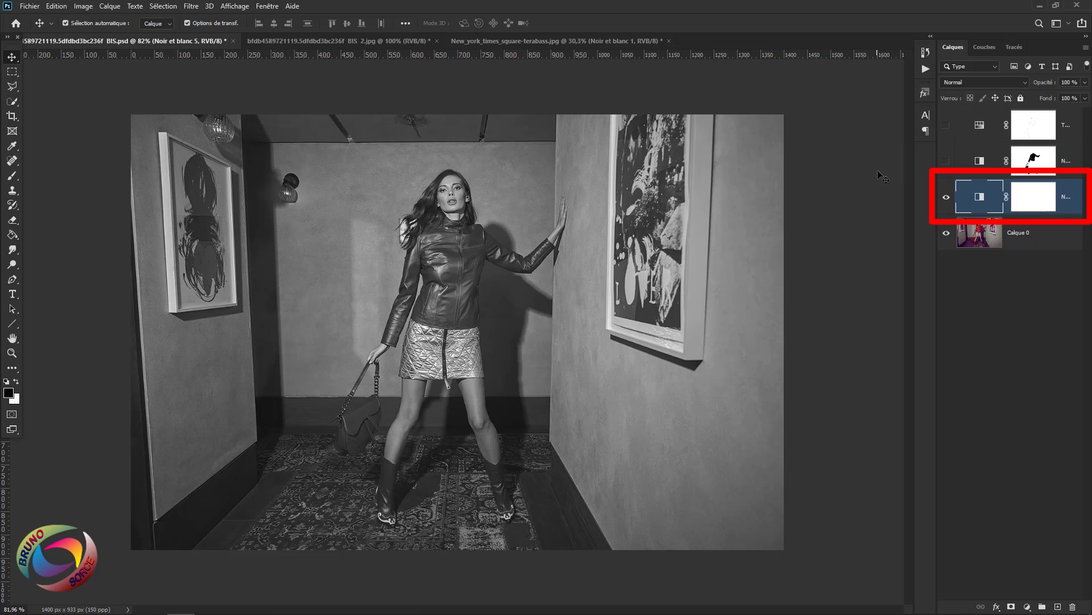
# - Paint black on the new Black & White layer's mask over the jacket's chest with the Brush, reducing its size to 30
pyautogui.click(1035, 198)
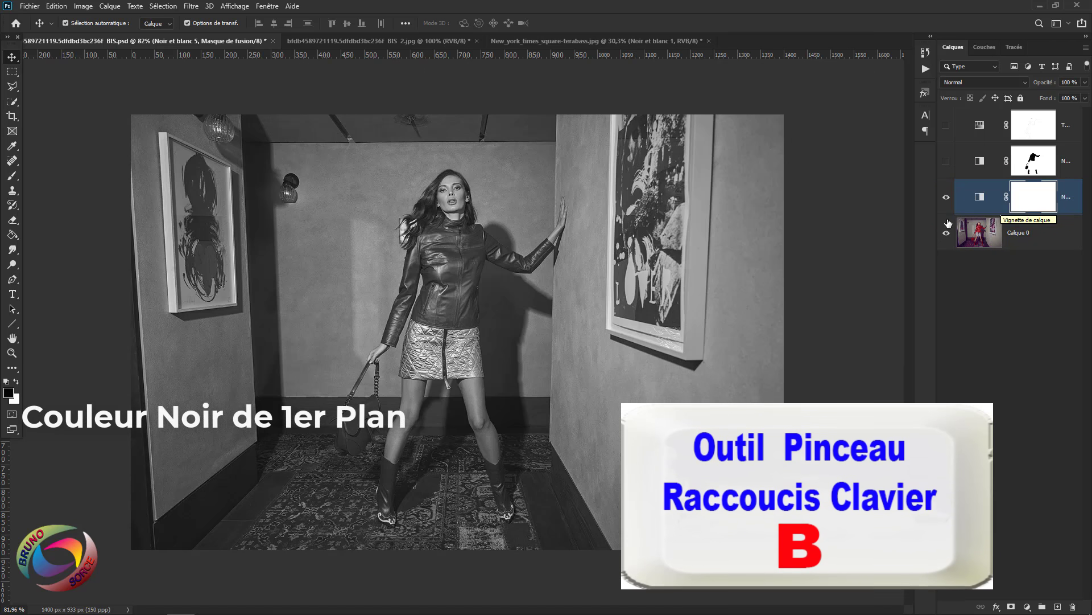
pyautogui.press('b')
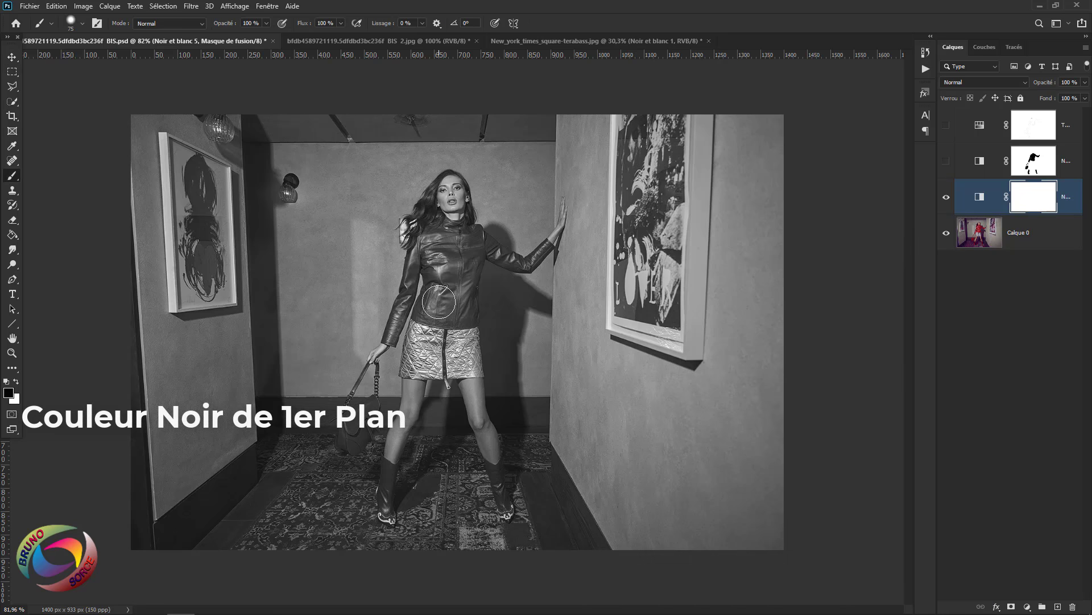
pyautogui.scroll(5, 439, 302)
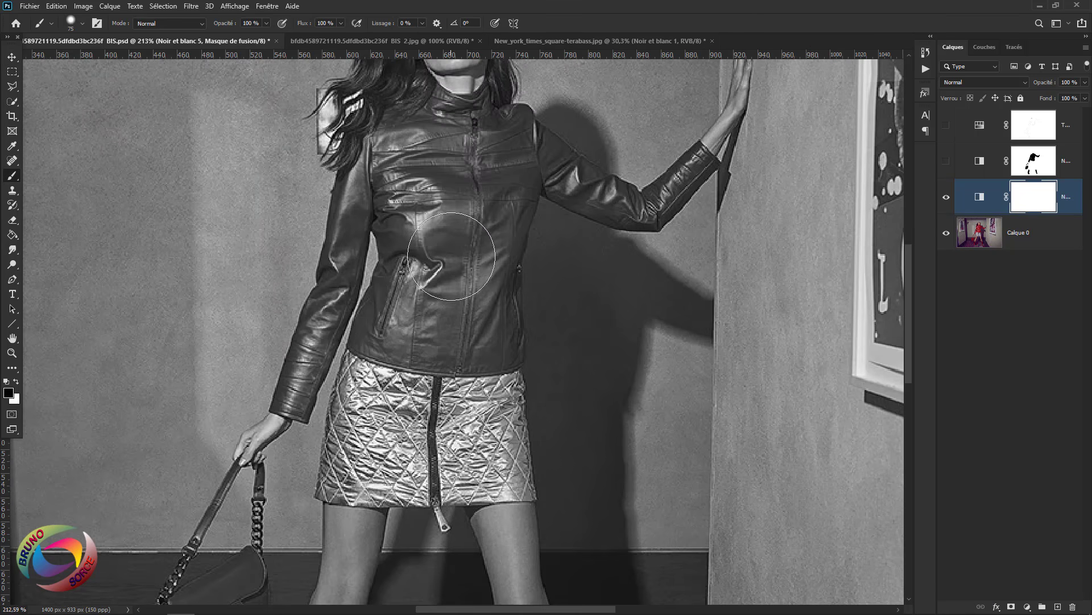
pyautogui.click(452, 199)
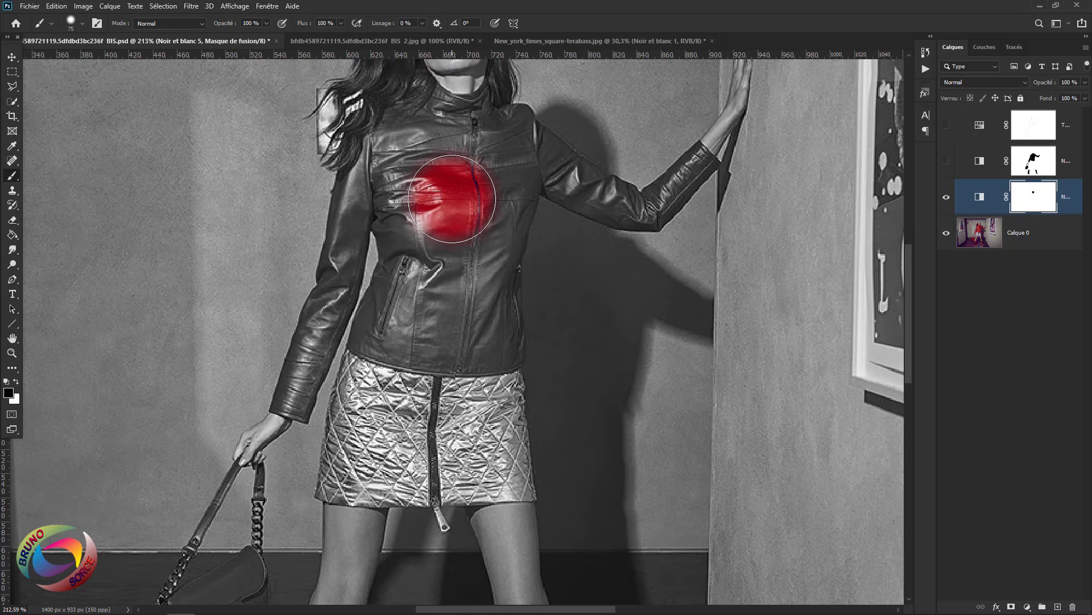
pyautogui.keyDown('alt'); pyautogui.moveTo(454, 199); pyautogui.dragTo(430, 202); pyautogui.keyUp('alt')
pyautogui.moveTo(438, 140)
pyautogui.mouseDown()
pyautogui.moveTo(389, 152)
pyautogui.moveTo(398, 196)
pyautogui.mouseUp()
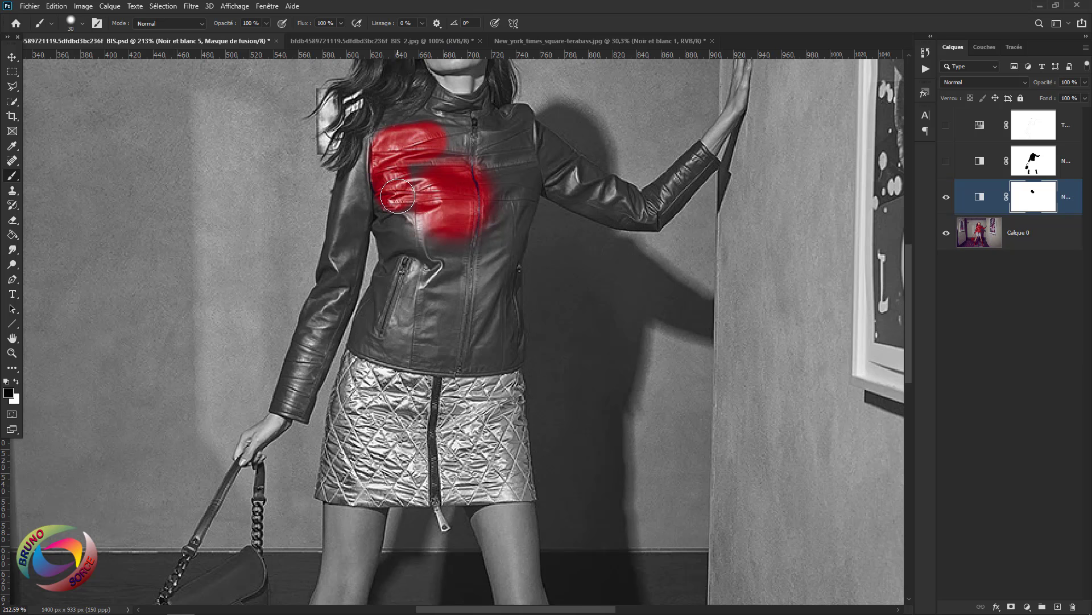
# - Paint white on the mask over the jacket's chest to cover the revealed red, and restore black as foreground colour
pyautogui.press('x')
pyautogui.moveTo(444, 245)
pyautogui.mouseDown()
pyautogui.moveTo(440, 169)
pyautogui.moveTo(465, 260)
pyautogui.moveTo(480, 153)
pyautogui.moveTo(467, 214)
pyautogui.moveTo(423, 226)
pyautogui.moveTo(432, 168)
pyautogui.mouseUp()
pyautogui.press('x')
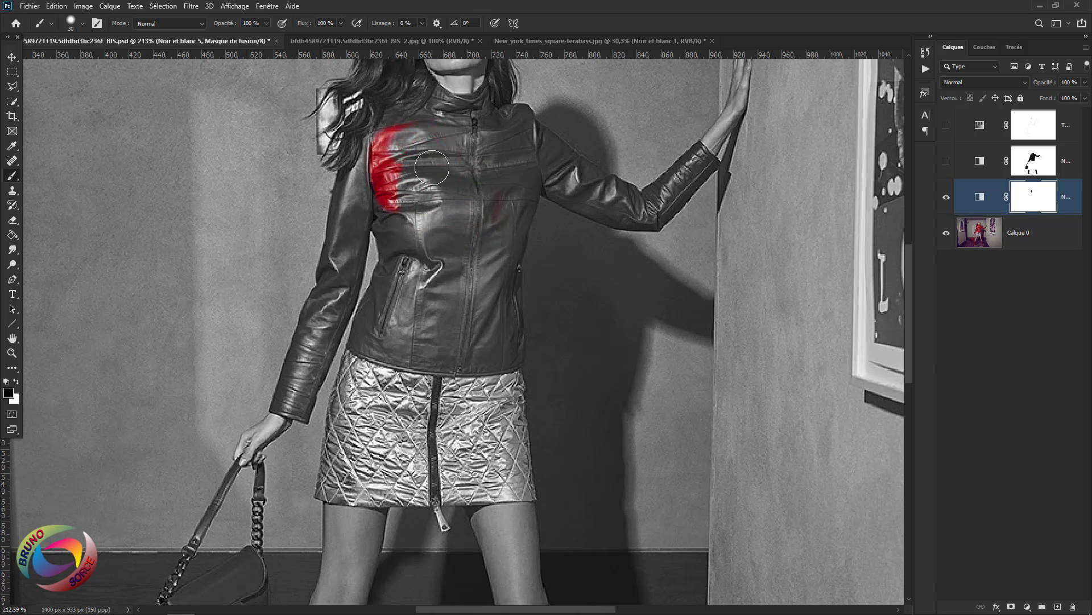
# - Reduce the brush to 14 and paint black on the mask along the jacket's collar, shoulders and upper sleeve
pyautogui.keyDown('alt'); pyautogui.rightClick(467, 132); pyautogui.keyUp('alt')
pyautogui.moveTo(412, 126)
pyautogui.mouseDown()
pyautogui.moveTo(406, 133)
pyautogui.moveTo(441, 98)
pyautogui.moveTo(464, 102)
pyautogui.mouseUp()
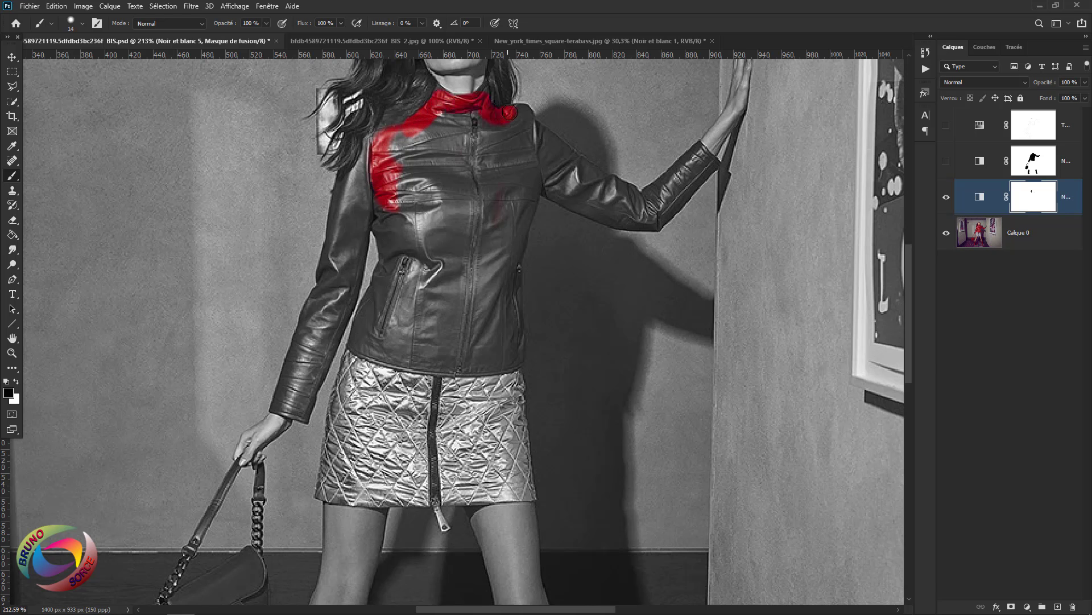
pyautogui.moveTo(515, 113); pyautogui.dragTo(524, 113)
pyautogui.moveTo(431, 130)
pyautogui.mouseDown()
pyautogui.moveTo(370, 146)
pyautogui.moveTo(339, 195)
pyautogui.moveTo(341, 238)
pyautogui.mouseUp()
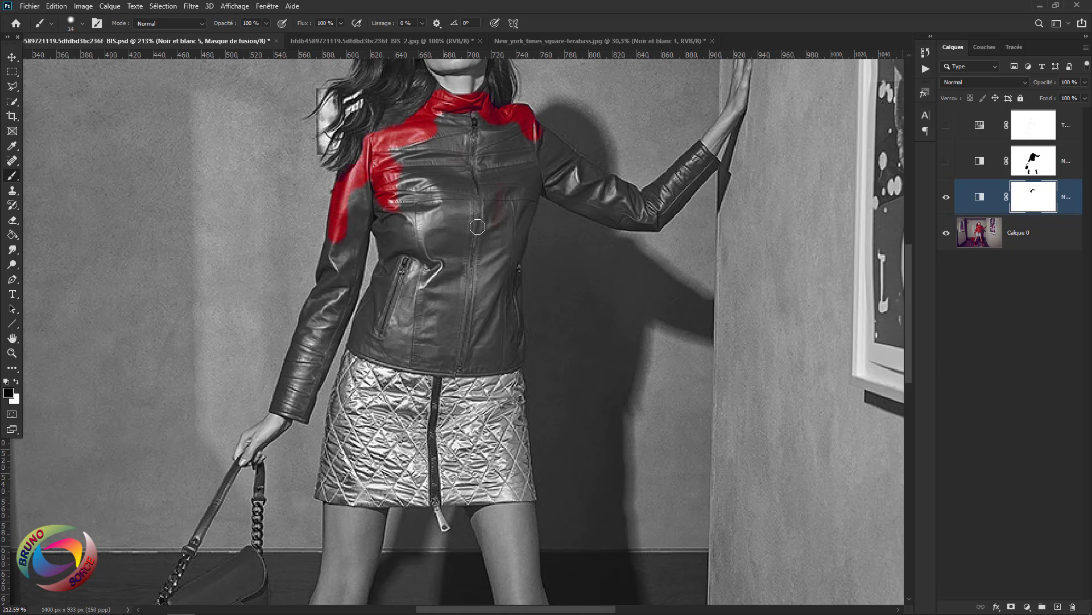
# - Load the red clothing's outline from the hidden Black & White layer's mask as a selection and paint the whole jacket black, enlarging the brush to 140
pyautogui.keyDown('ctrl'); pyautogui.click(1031, 167); pyautogui.keyUp('ctrl')
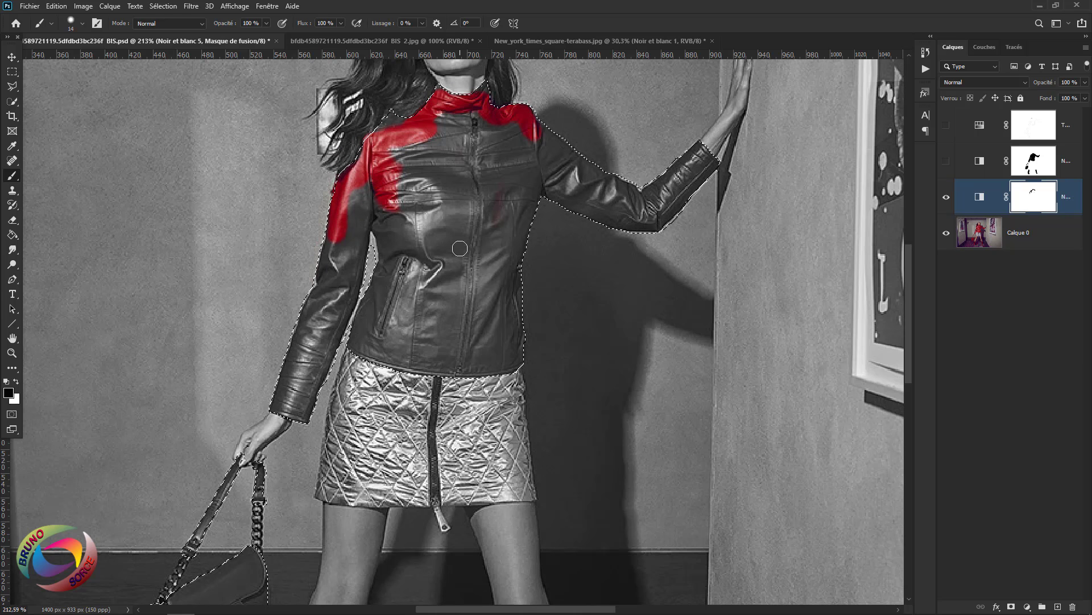
pyautogui.moveTo(349, 167); pyautogui.dragTo(336, 248)
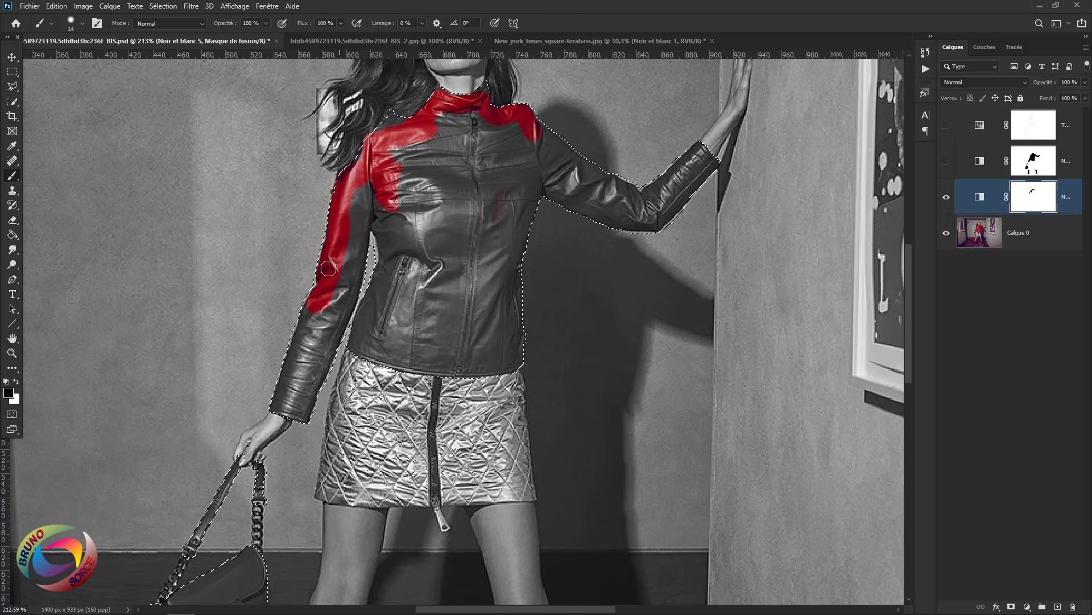
pyautogui.moveTo(277, 407); pyautogui.dragTo(303, 405)
pyautogui.keyDown('alt'); pyautogui.rightClick(305, 340); pyautogui.keyUp('alt')
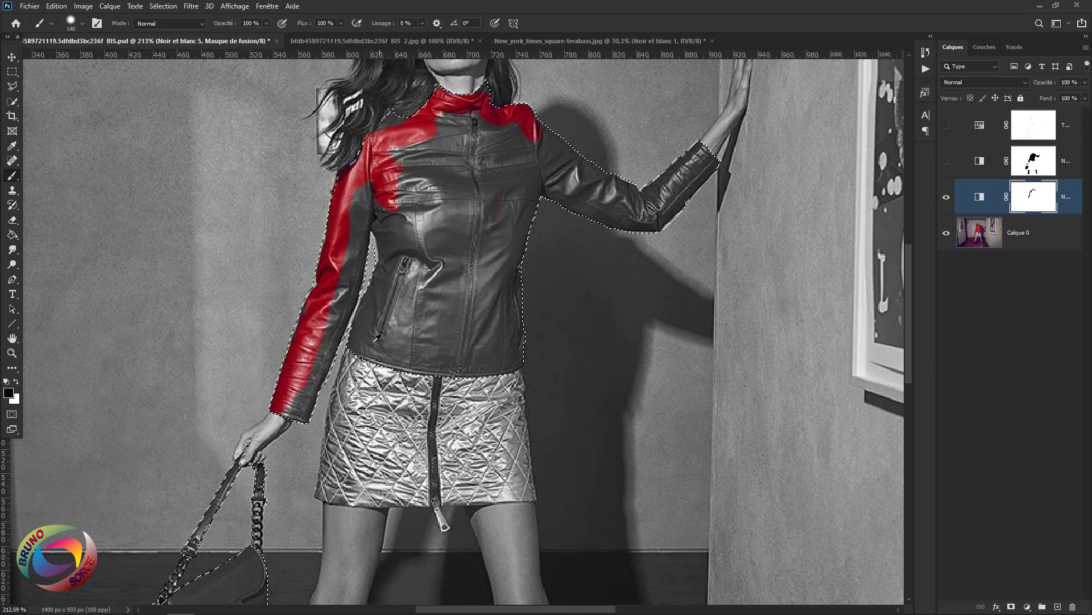
pyautogui.moveTo(307, 347)
pyautogui.mouseDown()
pyautogui.moveTo(308, 310)
pyautogui.moveTo(444, 171)
pyautogui.moveTo(632, 142)
pyautogui.moveTo(569, 239)
pyautogui.moveTo(483, 279)
pyautogui.moveTo(447, 322)
pyautogui.mouseUp()
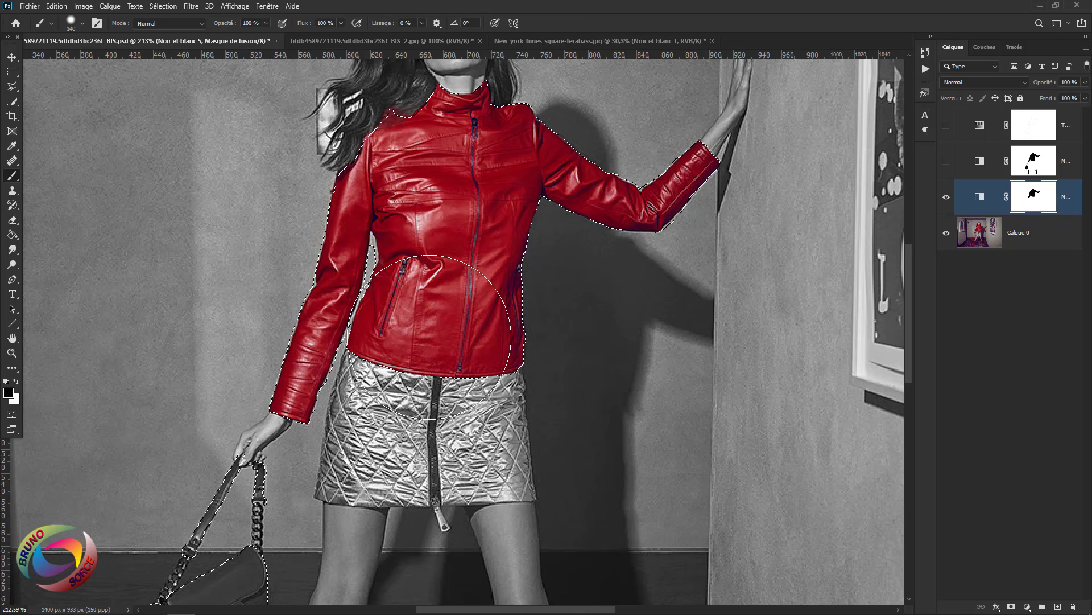
# - Paint black on the mask over the selected handbag and both boots to reveal their red, and clear the selection
pyautogui.scroll(-6, 428, 376)
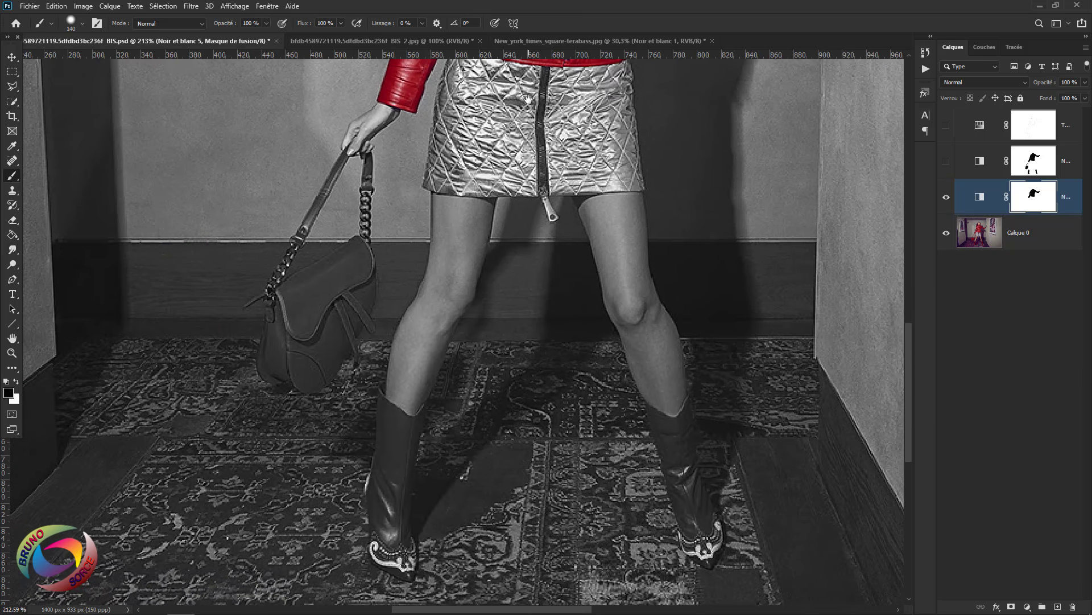
pyautogui.moveTo(367, 175)
pyautogui.mouseDown()
pyautogui.moveTo(325, 201)
pyautogui.moveTo(306, 310)
pyautogui.moveTo(344, 246)
pyautogui.moveTo(254, 383)
pyautogui.moveTo(267, 431)
pyautogui.moveTo(354, 413)
pyautogui.moveTo(353, 464)
pyautogui.mouseUp()
pyautogui.moveTo(583, 494)
pyautogui.mouseDown()
pyautogui.moveTo(697, 416)
pyautogui.moveTo(711, 509)
pyautogui.moveTo(681, 437)
pyautogui.moveTo(696, 459)
pyautogui.mouseUp()
pyautogui.scroll(-6, 505, 361)
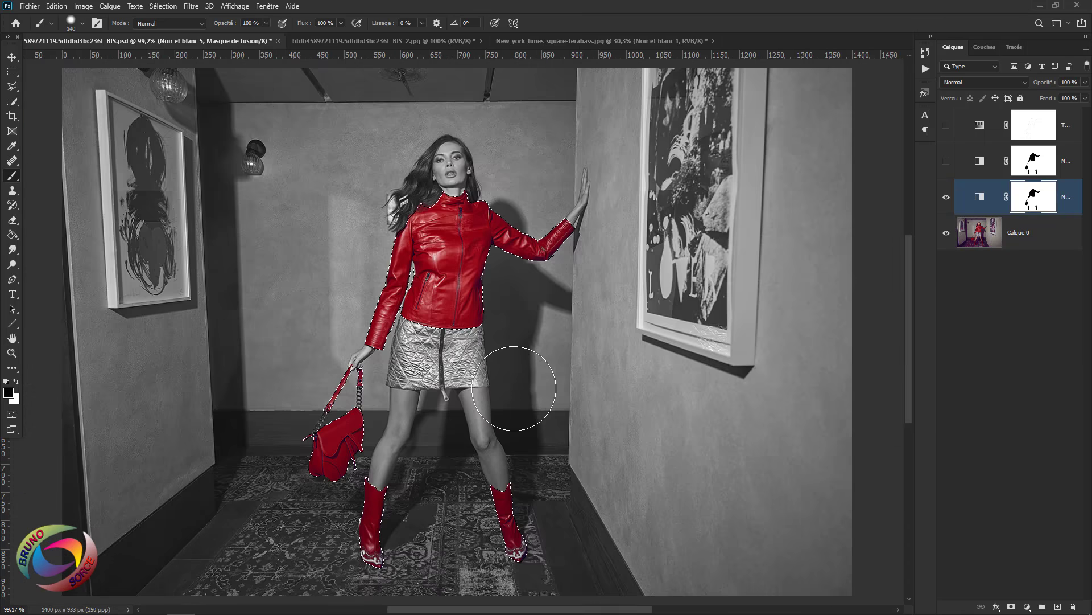
pyautogui.hotkey('ctrl', 'd')
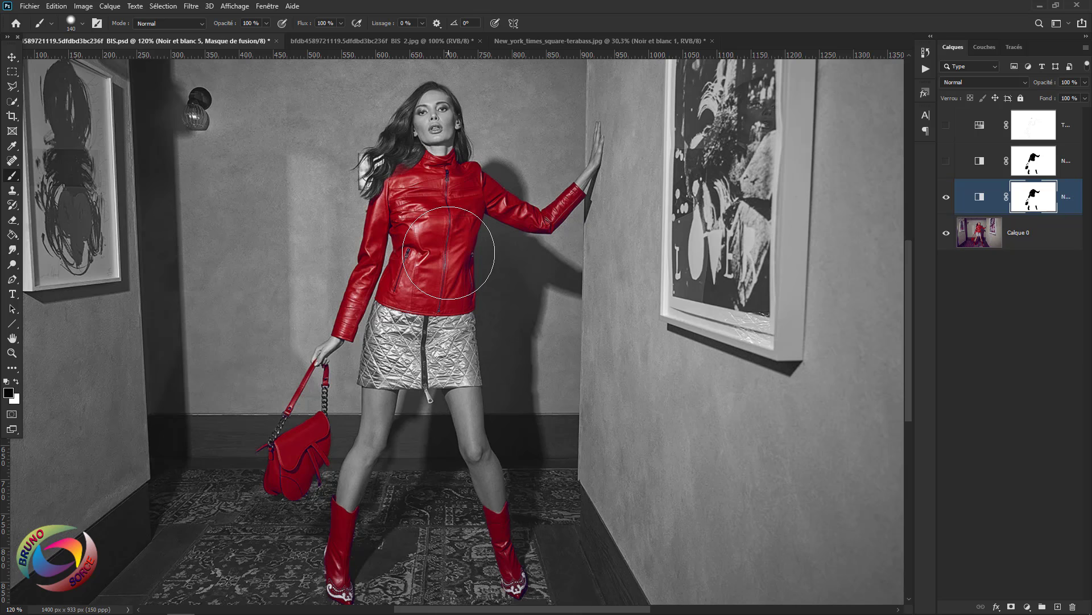
# - Delete the two hidden adjustment layers at the top of the layer stack
pyautogui.click(1070, 126)
pyautogui.press('Delete')
pyautogui.press('Delete')
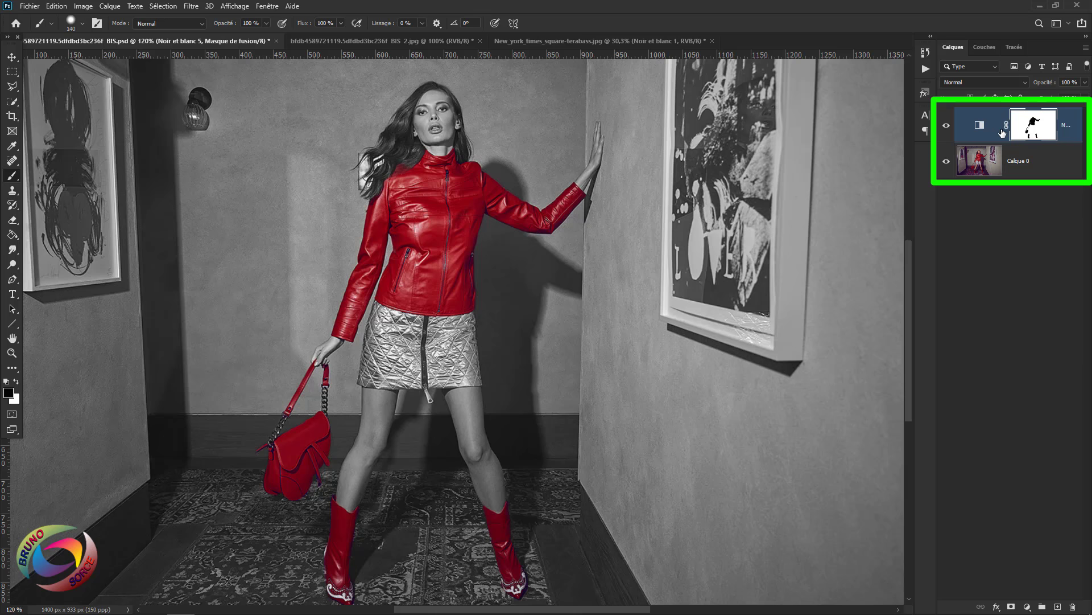
# - Add a Hue/Saturation adjustment layer above the masked Black & White layer
pyautogui.click(1066, 123)
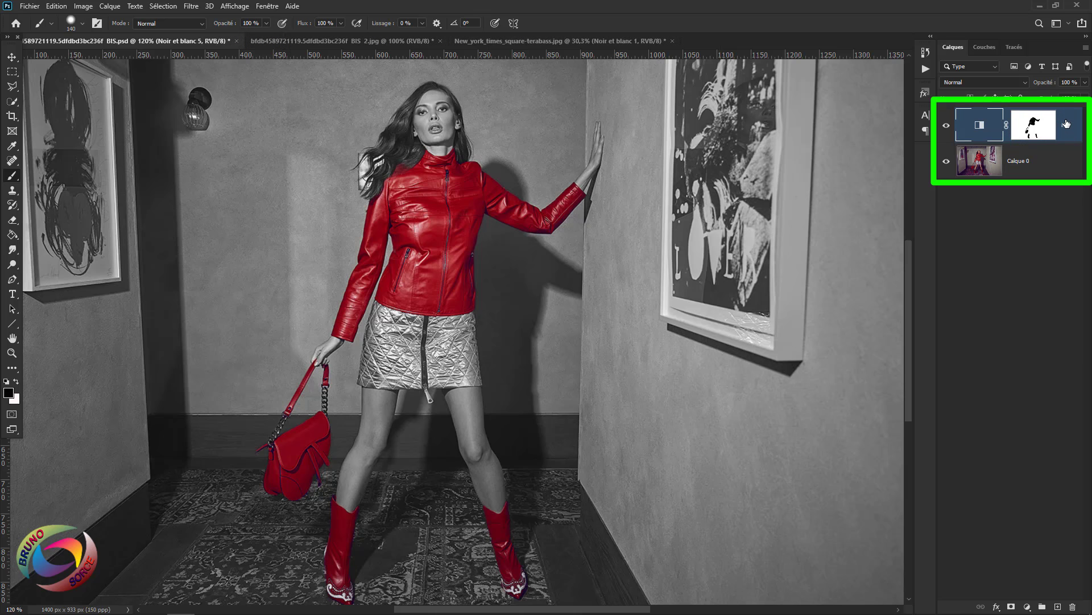
pyautogui.click(1033, 130)
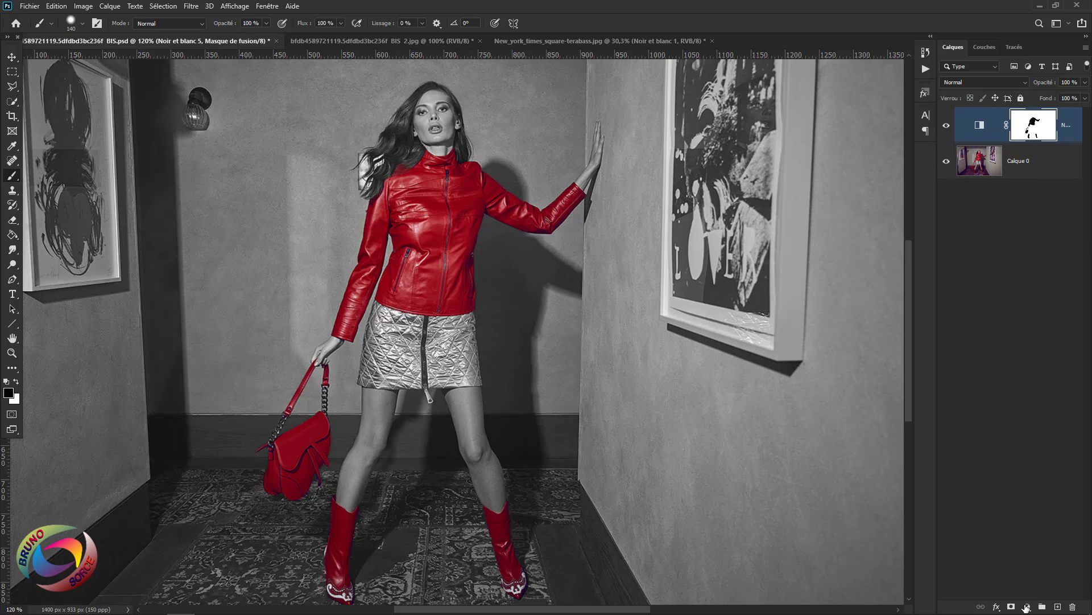
pyautogui.click(1026, 606)
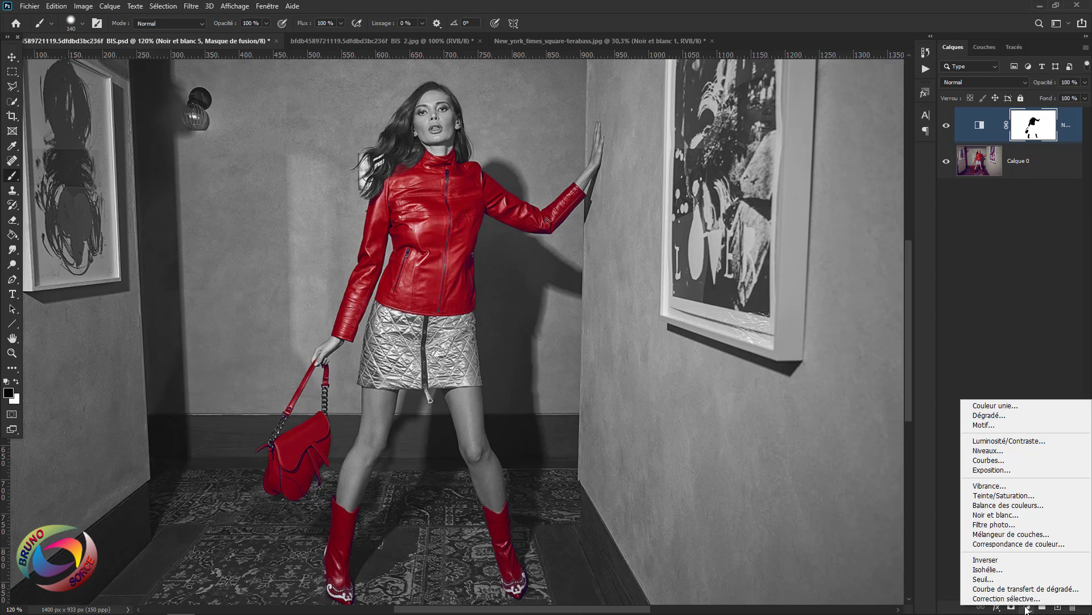
pyautogui.click(984, 496)
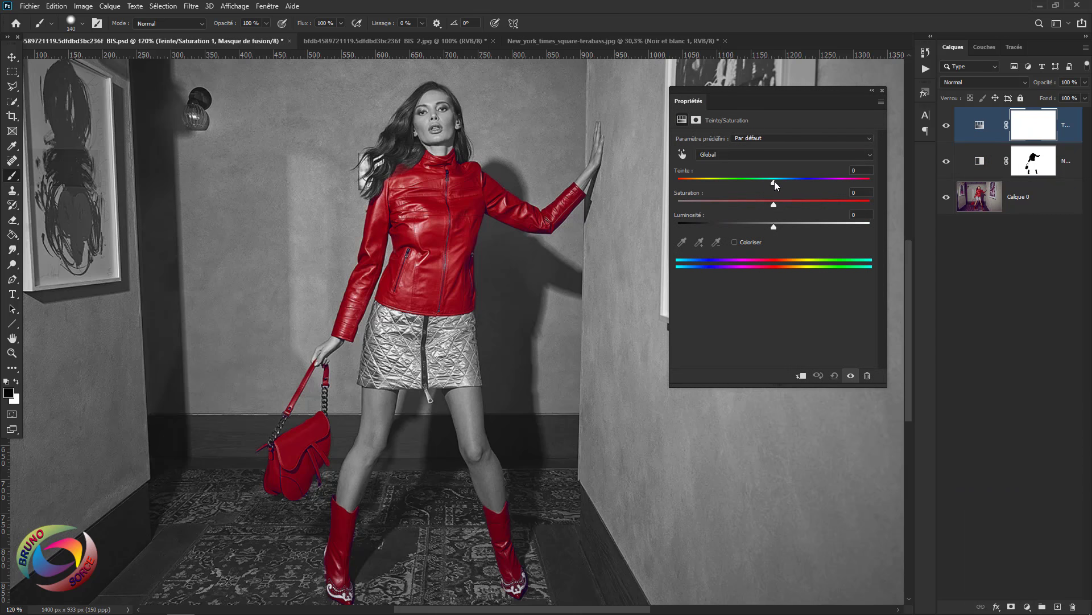
# - Try different hue shifts on the red clothing, ending with a hue of +12
pyautogui.moveTo(774, 181); pyautogui.dragTo(707, 185)
pyautogui.moveTo(698, 185); pyautogui.dragTo(784, 199)
pyautogui.scroll(-1, 608, 247)
pyautogui.scroll(-2, 608, 247)
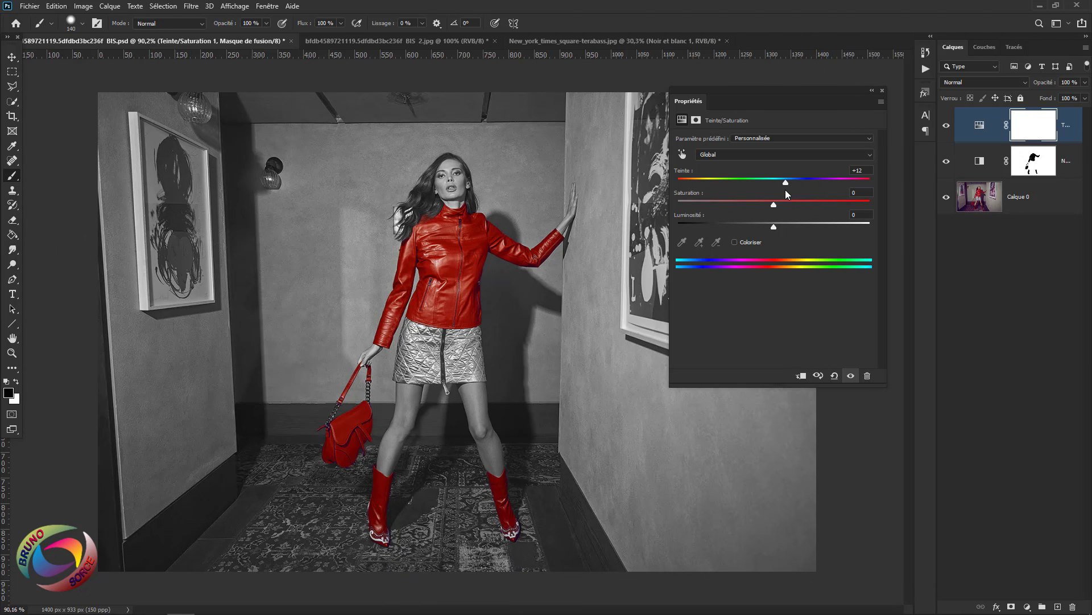
# - Try recolouring the clothing blue and green, varying the saturation and moving the hue to -180
pyautogui.moveTo(786, 182); pyautogui.dragTo(710, 184)
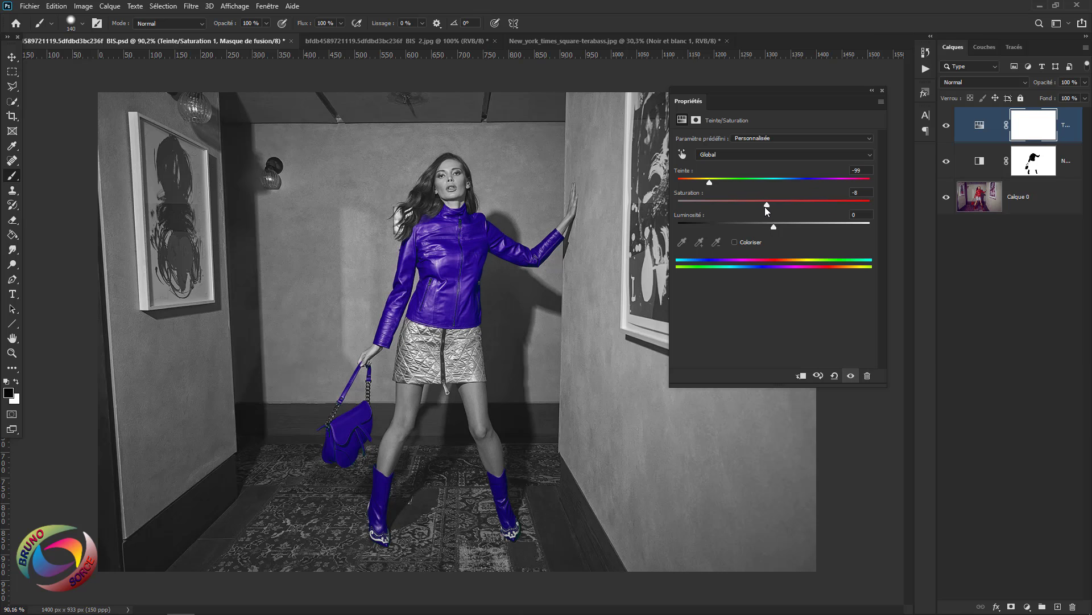
pyautogui.moveTo(729, 209); pyautogui.dragTo(784, 211)
pyautogui.moveTo(711, 182); pyautogui.dragTo(704, 185)
pyautogui.moveTo(705, 183); pyautogui.dragTo(678, 193)
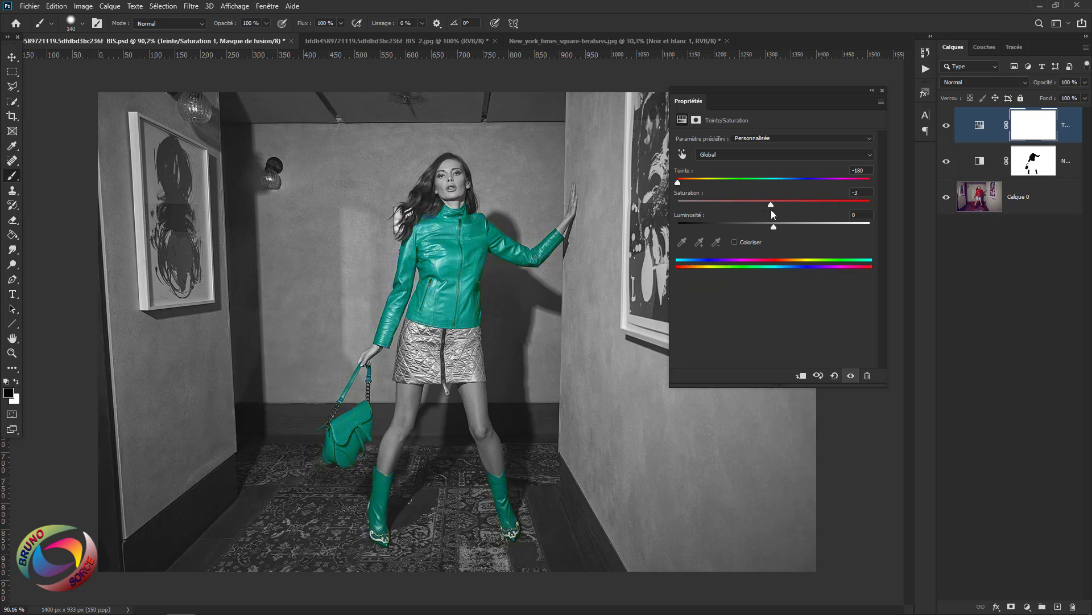
# - Recolour the clothing yellow with a hue of +62 and a saturation of +21, leaving the Hue/Saturation layer selected
pyautogui.moveTo(678, 184); pyautogui.dragTo(826, 185)
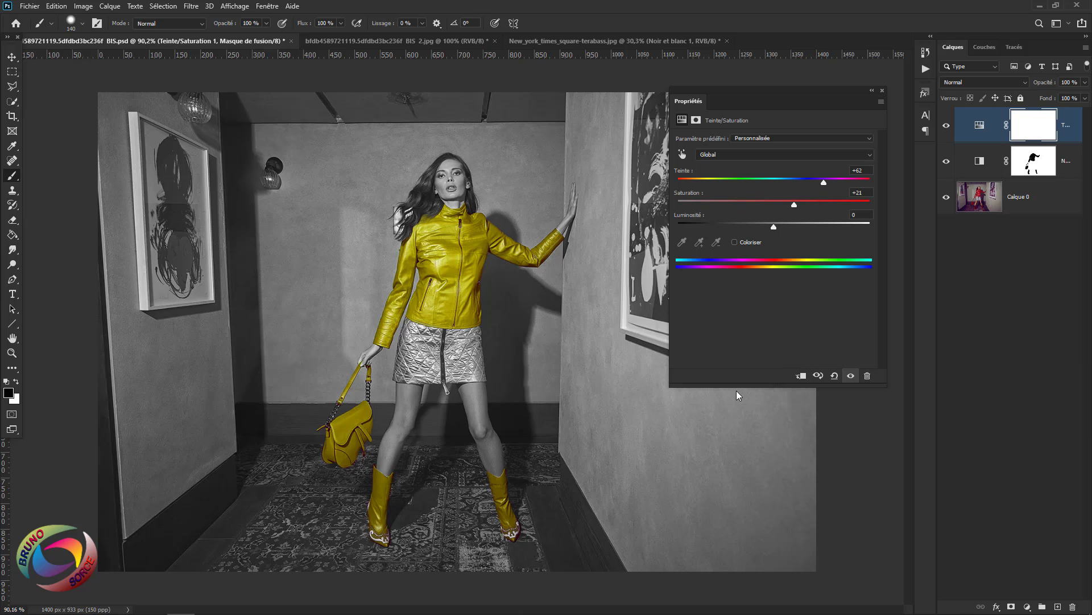
pyautogui.click(1033, 161)
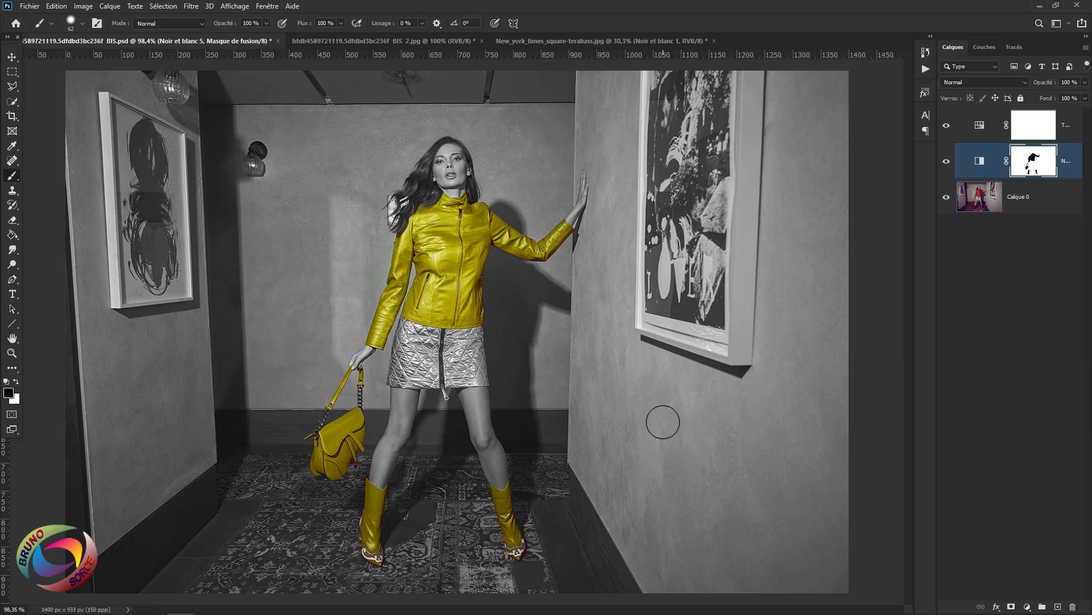
pyautogui.hotkey('alt', ']')
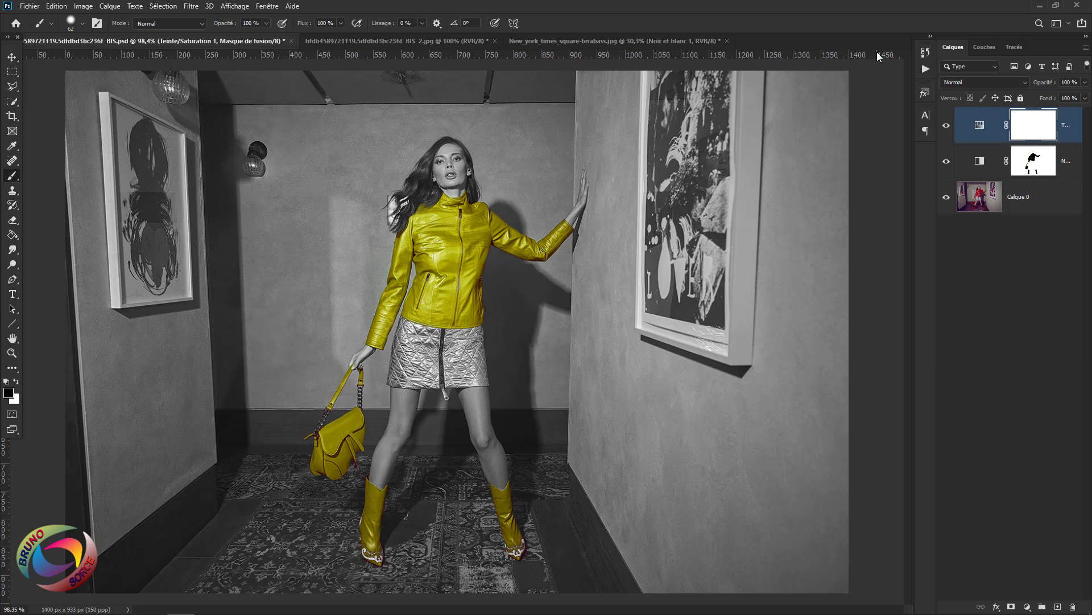